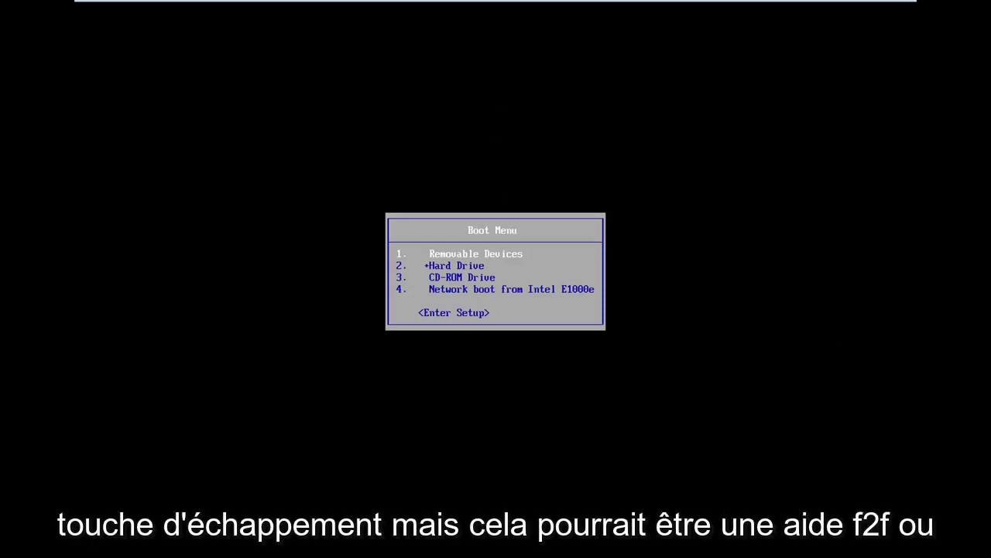
- Boot the VMware virtual machine from the CD-ROM Drive entry in the BIOS Boot Menu
{"action": "key", "text": "Down"}
{"action": "key", "text": "Down"}
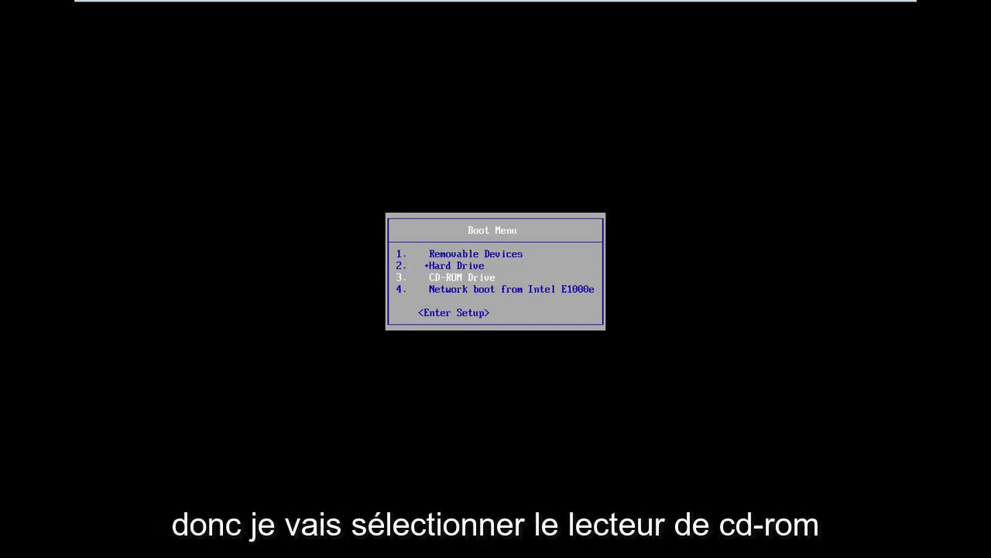
{"action": "key", "text": "Return"}
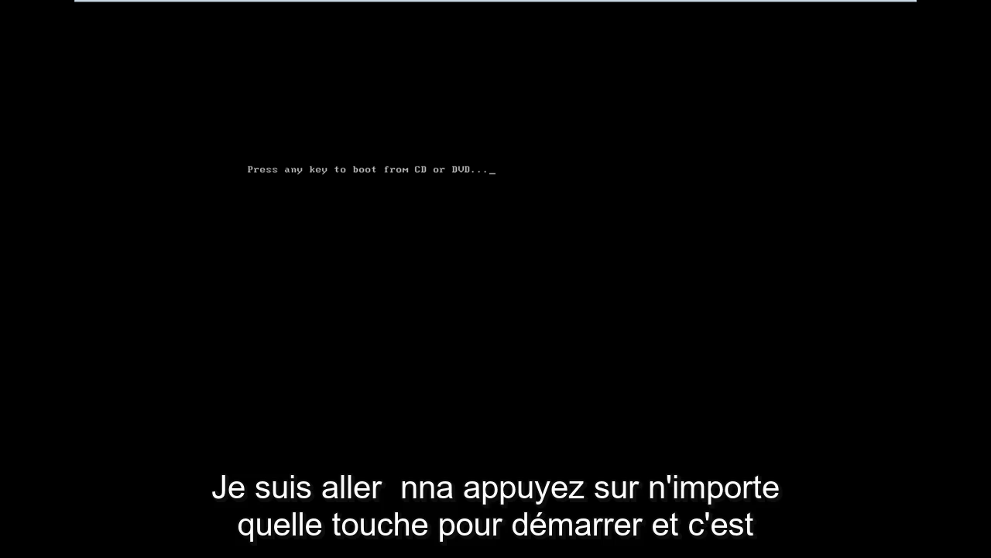
- Boot from the disc and accept English (United States) with the US keyboard layout
{"action": "key", "text": "Return"}
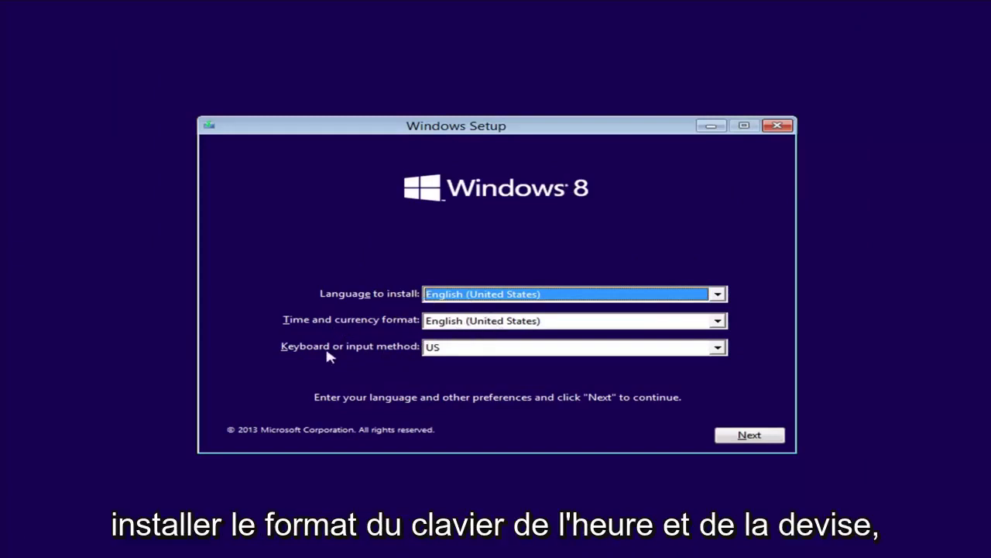
{"action": "left_click", "coordinate": [760, 438]}
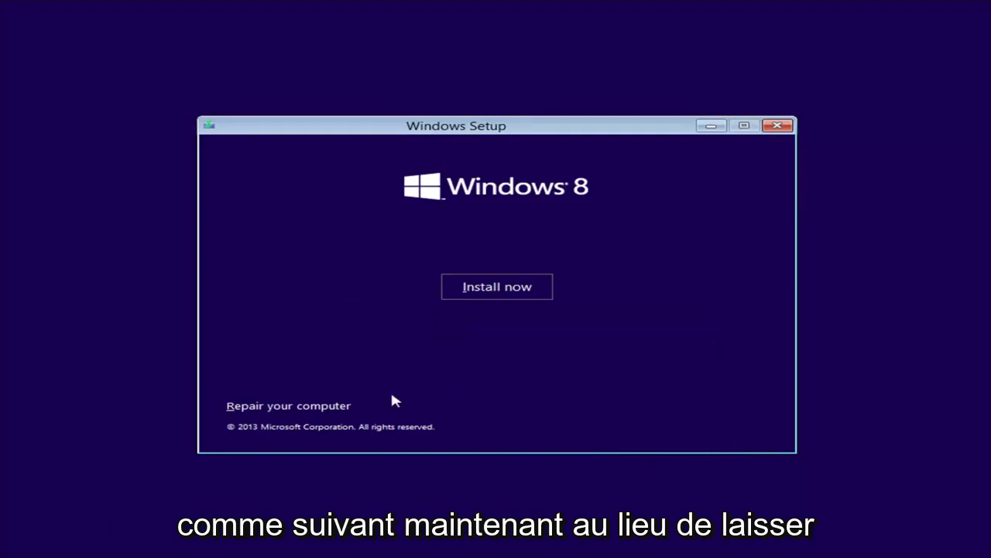
- Choose Repair your computer instead of Install now
{"action": "left_click", "coordinate": [266, 411]}
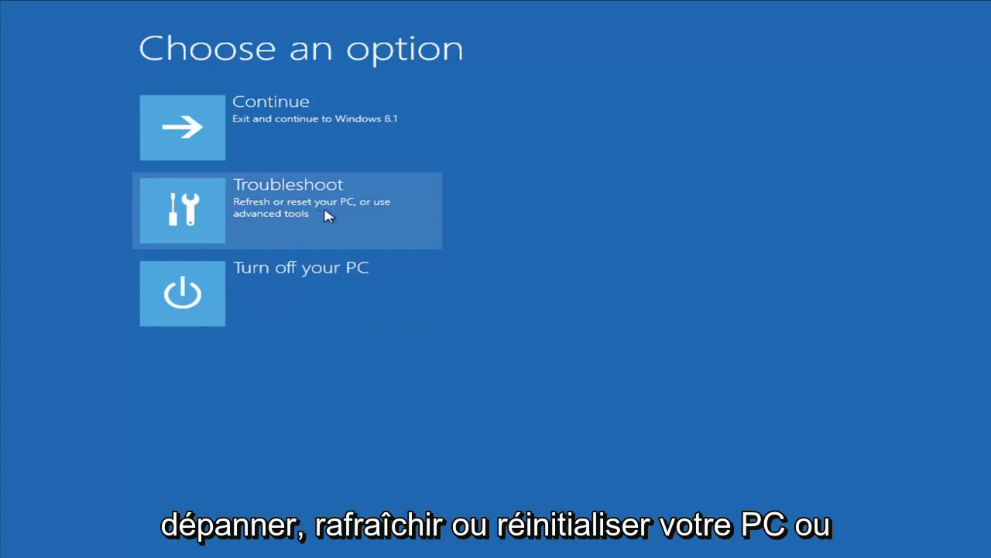
{"action": "left_click", "coordinate": [328, 221]}
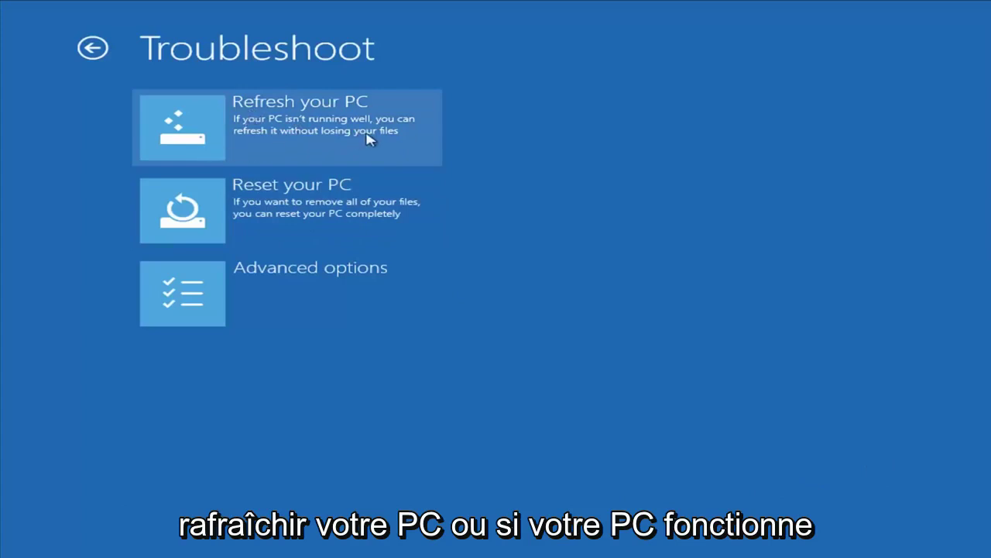
{"action": "left_click", "coordinate": [308, 141]}
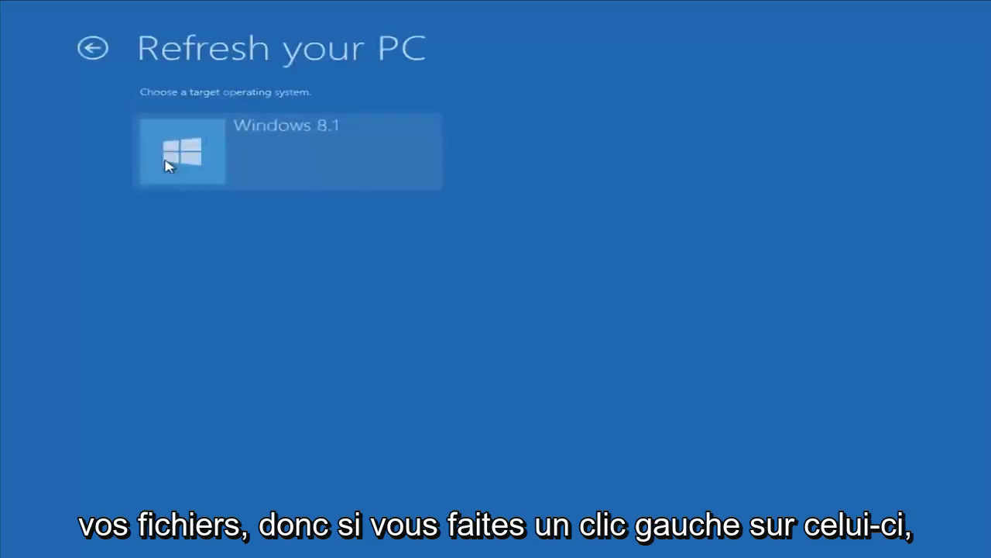
{"action": "left_click", "coordinate": [232, 180]}
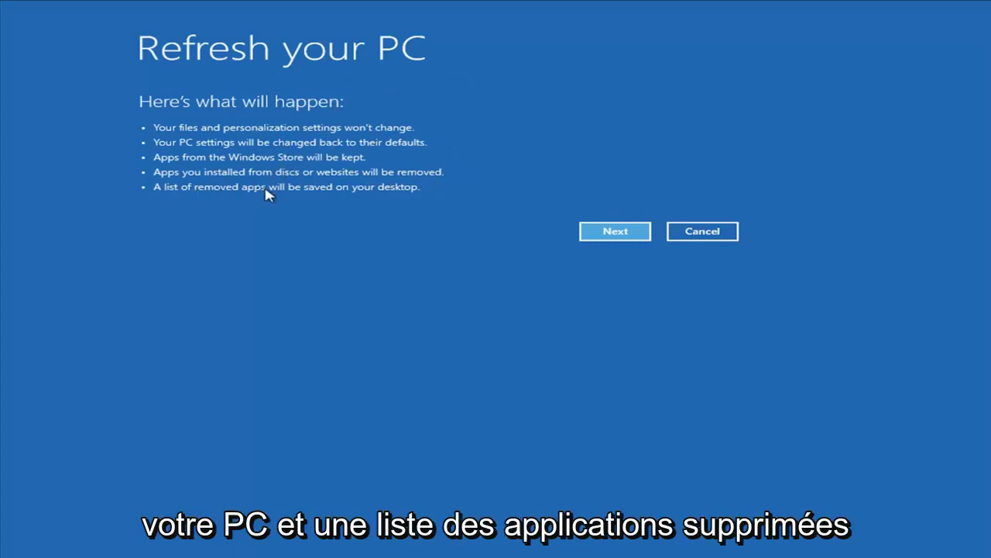
{"action": "left_click", "coordinate": [702, 233]}
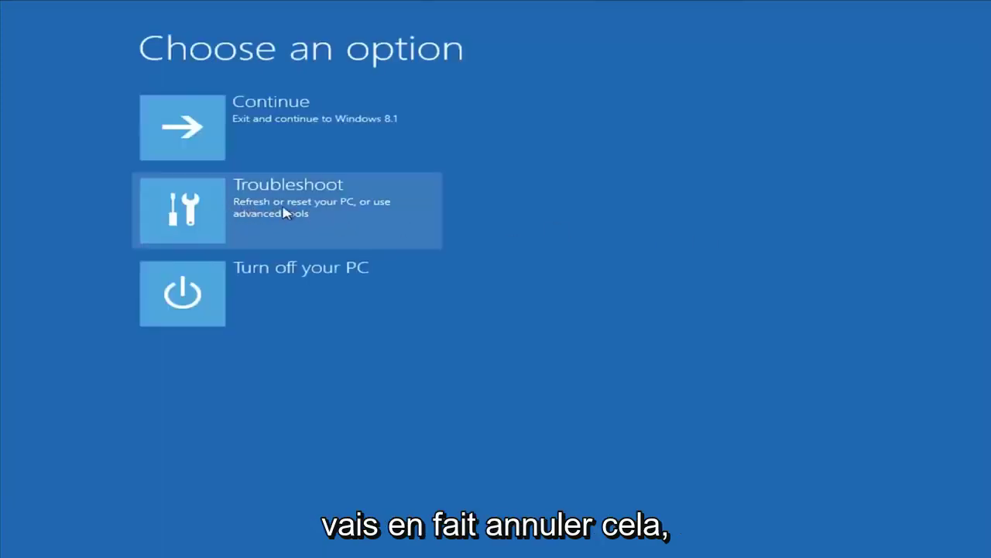
- Launch System Restore via Troubleshoot and then Advanced options
{"action": "left_click", "coordinate": [282, 209]}
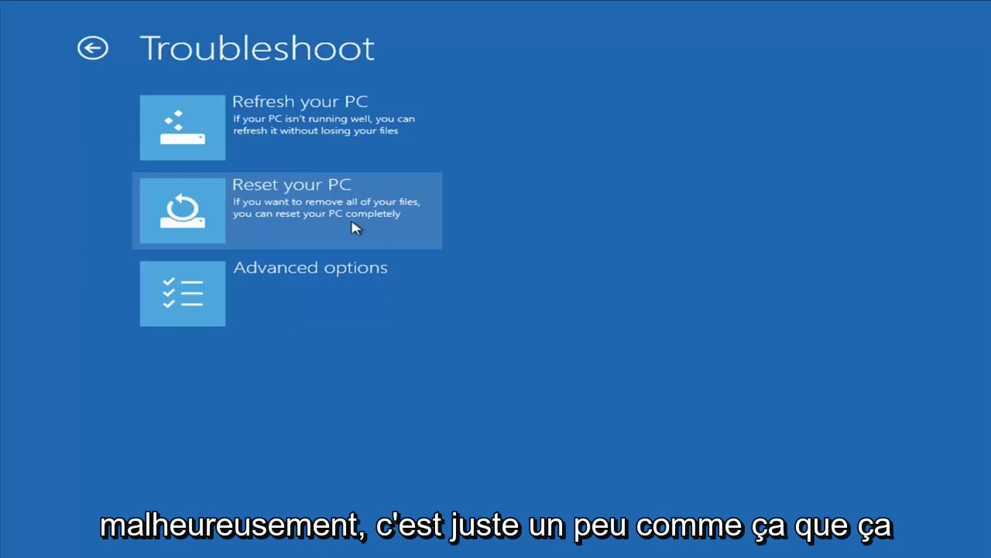
{"action": "left_click", "coordinate": [254, 294]}
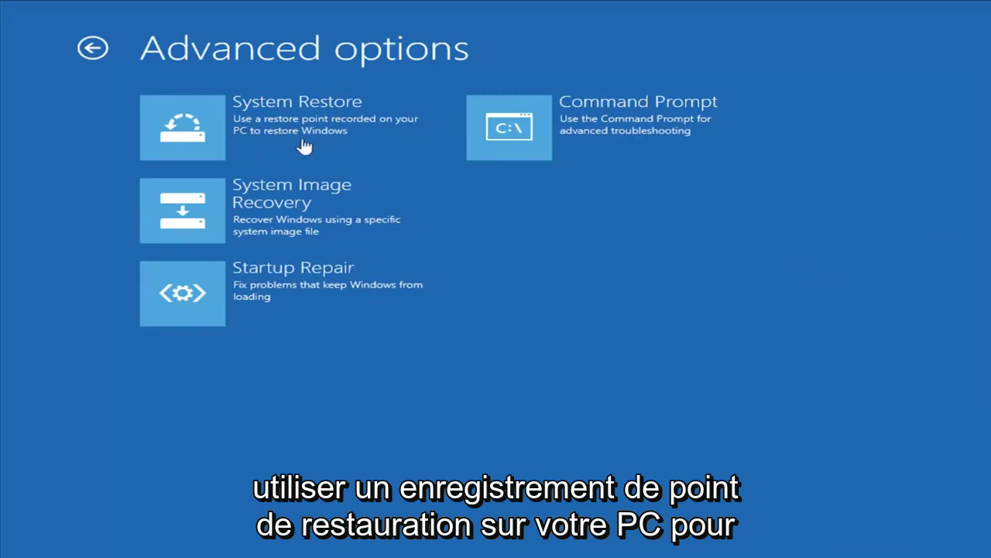
{"action": "left_click", "coordinate": [258, 136]}
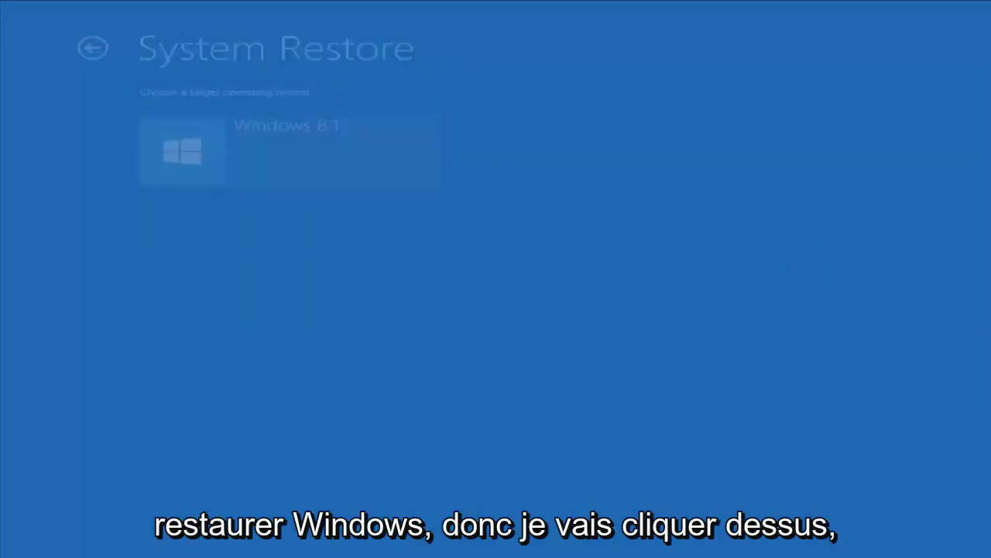
- Check that Windows 8.1 lists the 'Installed VMware Tools' restore point, then cancel back to Troubleshoot
{"action": "left_click", "coordinate": [235, 160]}
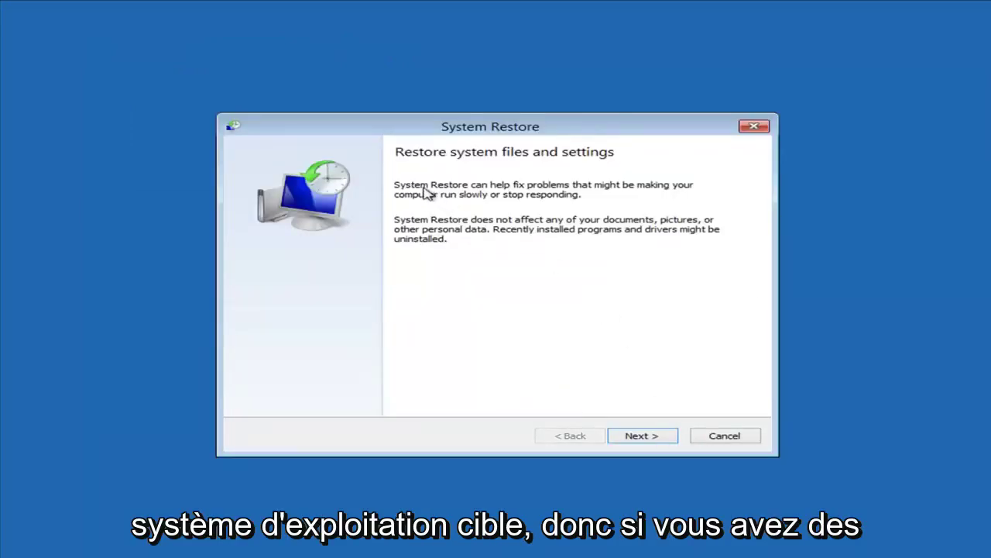
{"action": "left_click", "coordinate": [640, 438]}
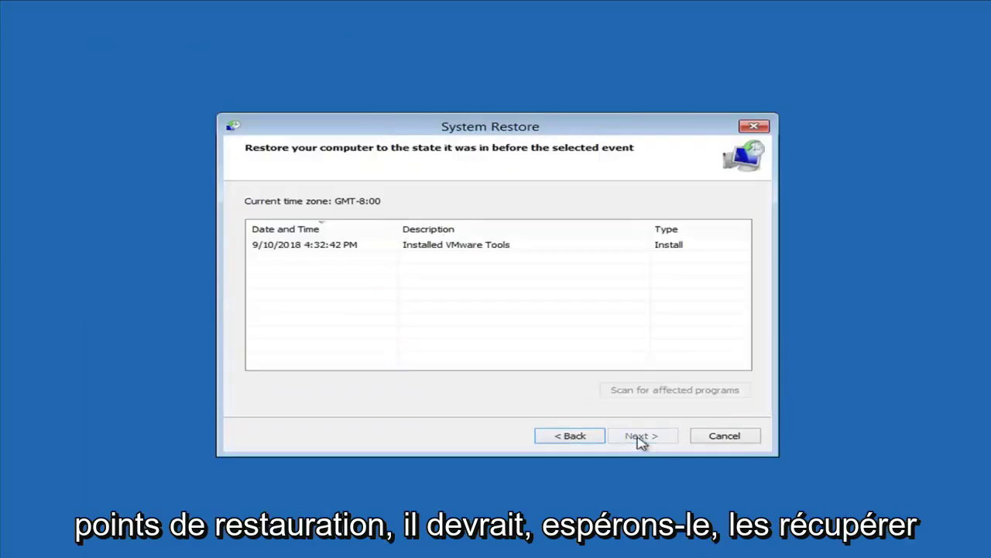
{"action": "left_click", "coordinate": [283, 250]}
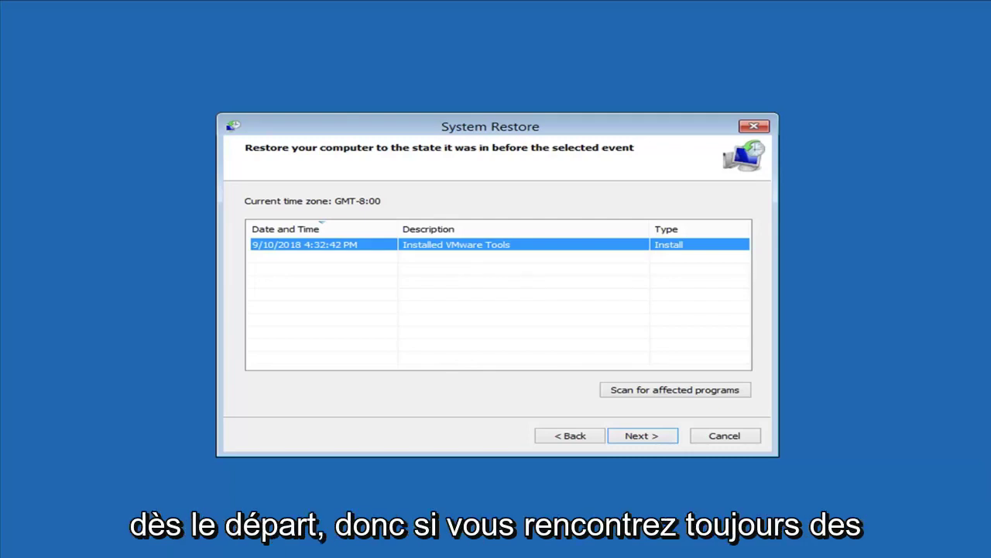
{"action": "left_click", "coordinate": [741, 436]}
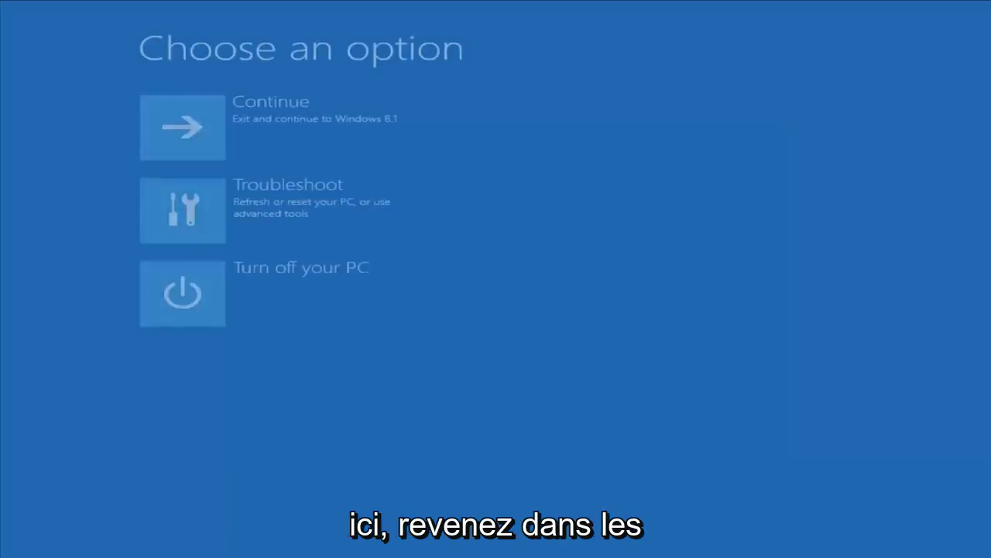
{"action": "left_click", "coordinate": [282, 189]}
{"action": "left_click", "coordinate": [254, 309]}
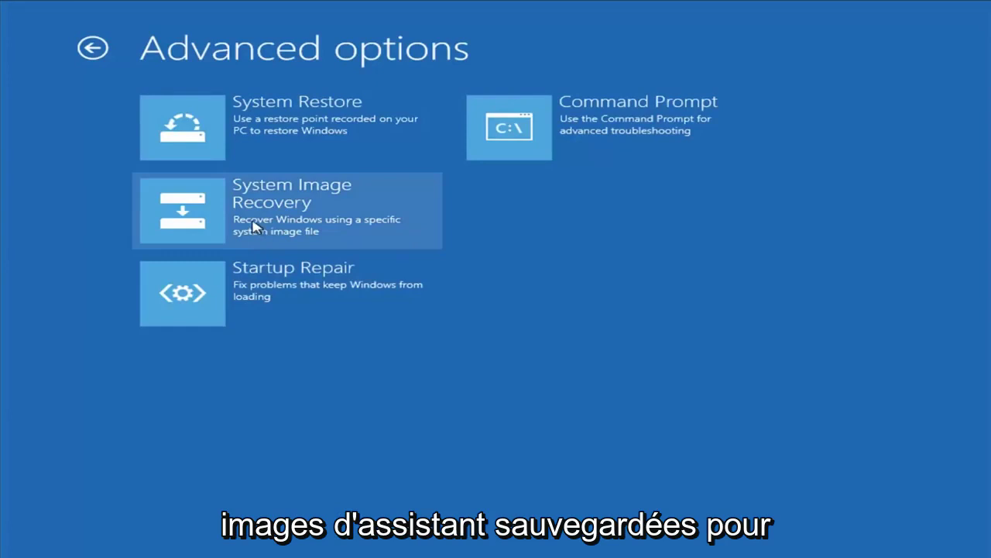
{"action": "left_click", "coordinate": [324, 215]}
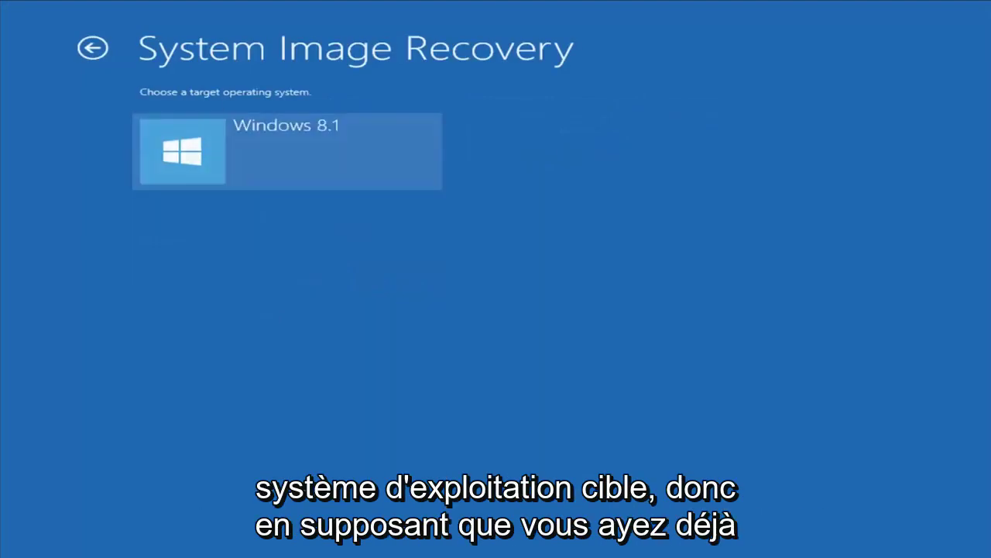
{"action": "left_click", "coordinate": [255, 182]}
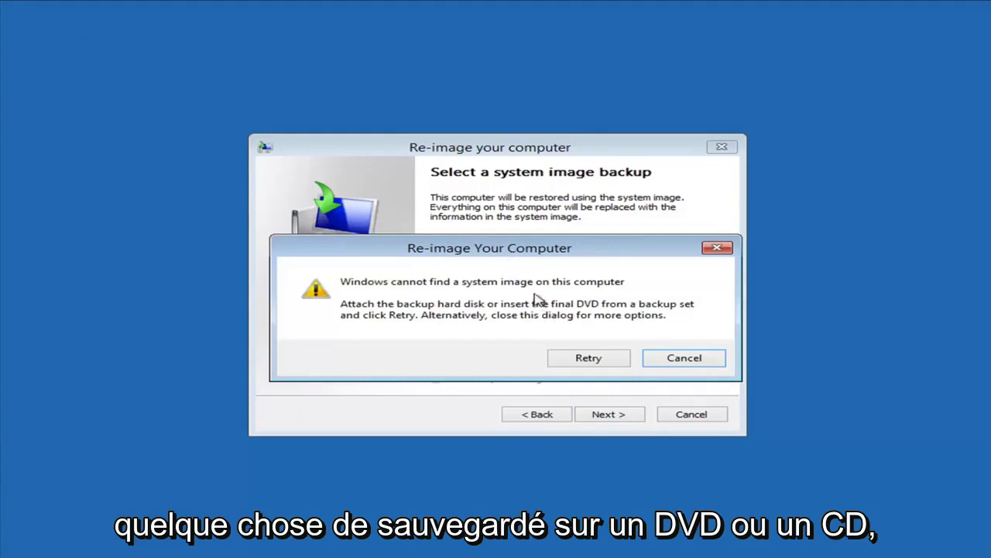
{"action": "left_click", "coordinate": [714, 365]}
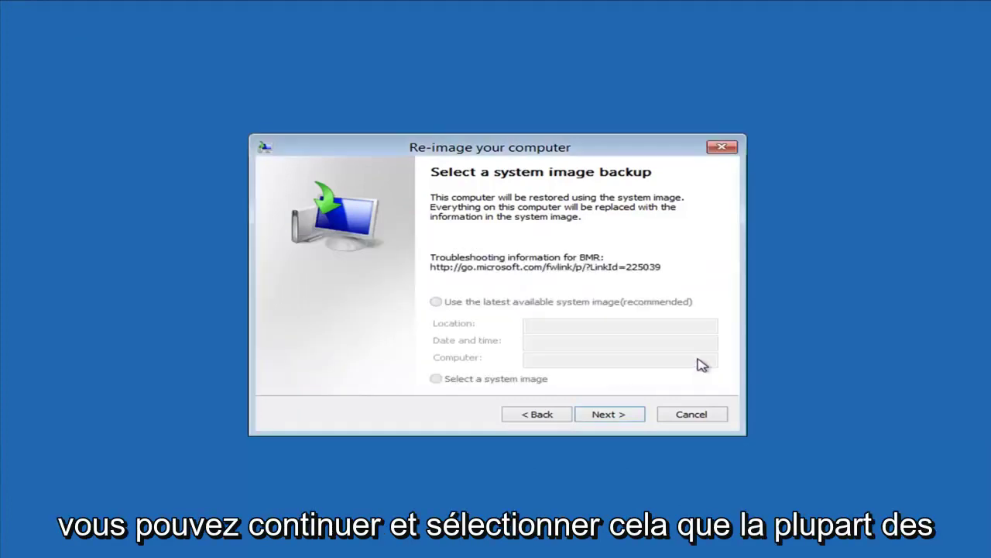
{"action": "left_click", "coordinate": [690, 417]}
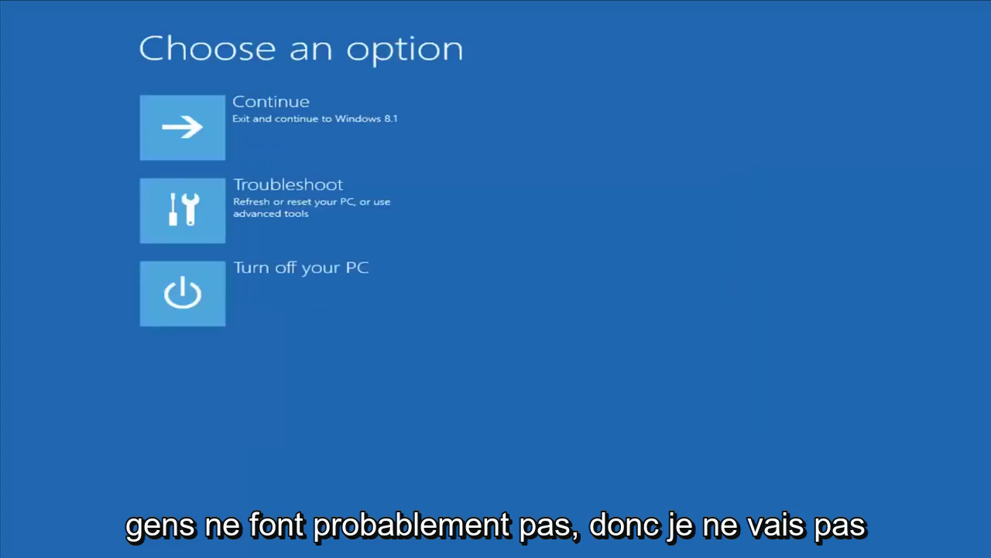
- Relaunch System Restore from Troubleshoot and then Advanced options
{"action": "left_click", "coordinate": [225, 211]}
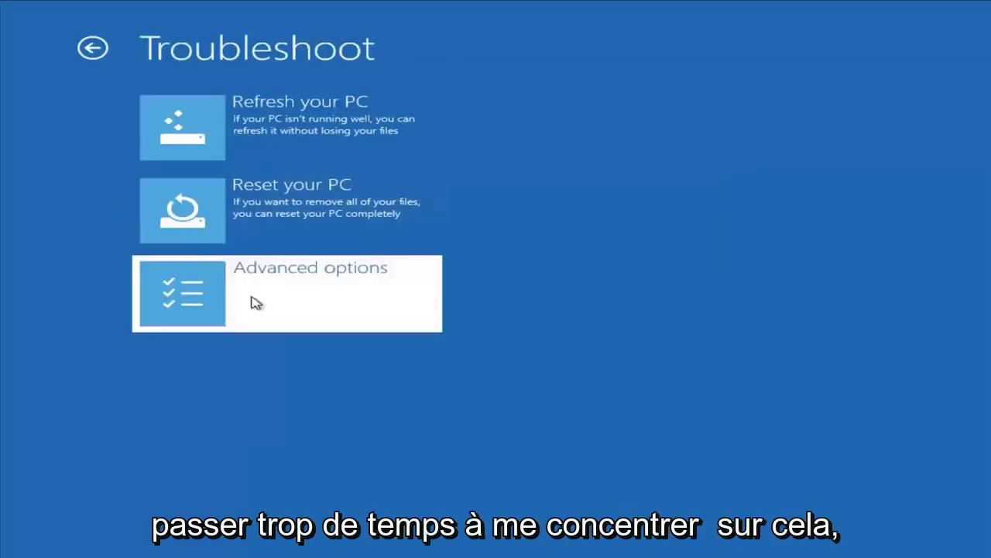
{"action": "left_click", "coordinate": [255, 301]}
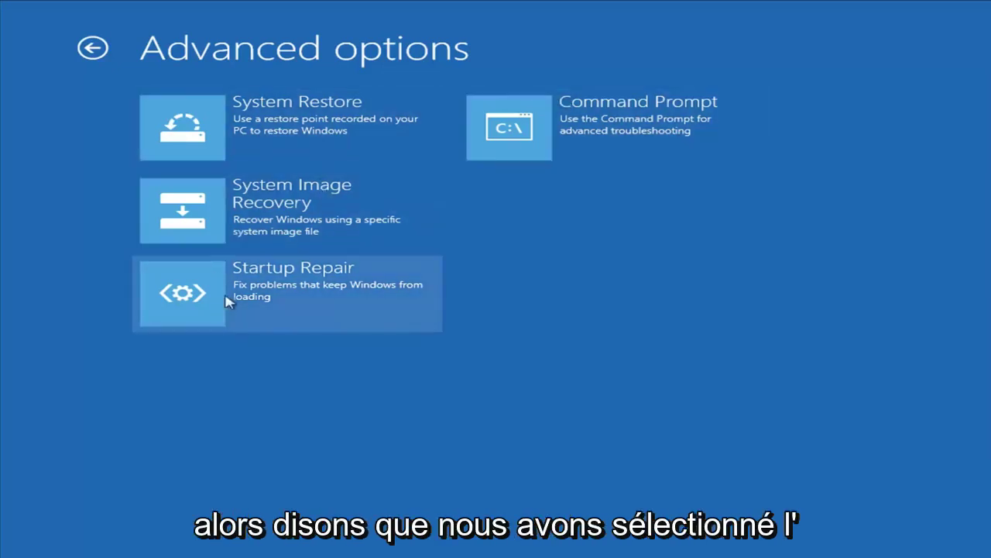
{"action": "left_click", "coordinate": [313, 135]}
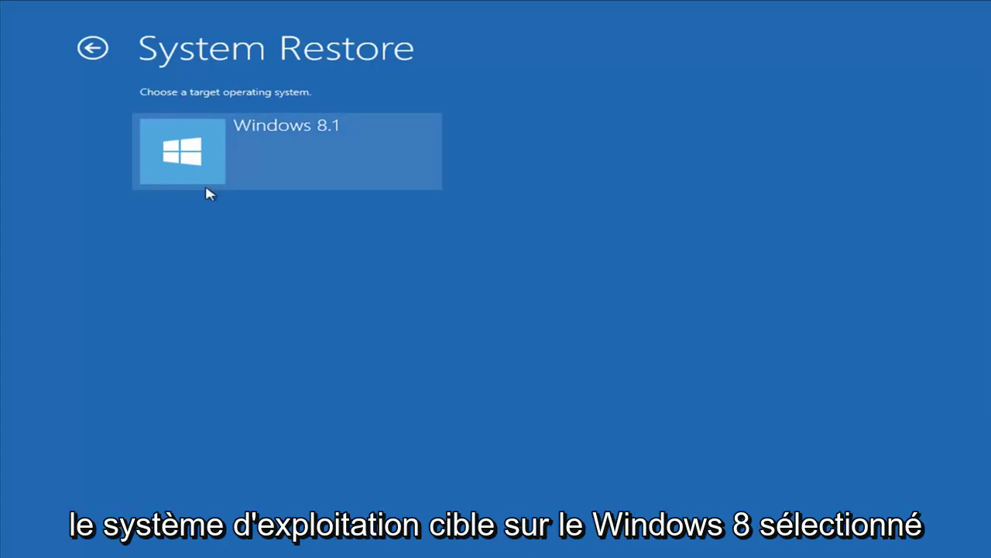
- Restore Windows 8.1 to 'Installed VMware Tools', then finish and confirm with Yes
{"action": "left_click", "coordinate": [323, 151]}
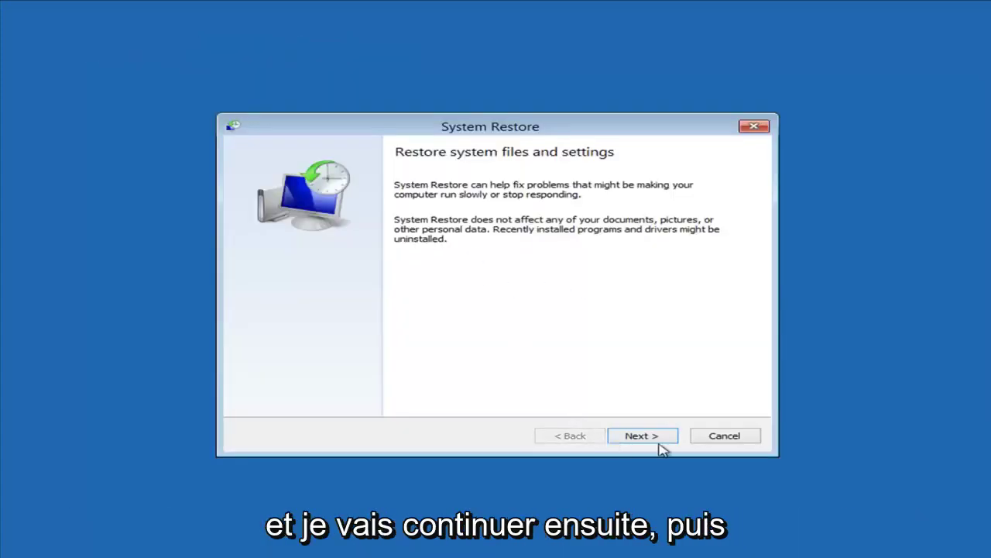
{"action": "left_click", "coordinate": [659, 444]}
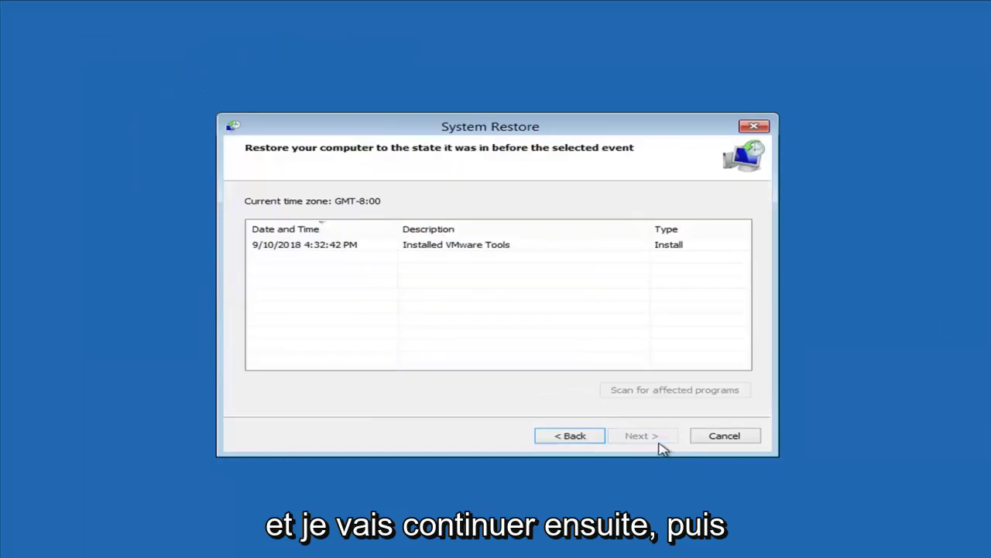
{"action": "left_click", "coordinate": [293, 246]}
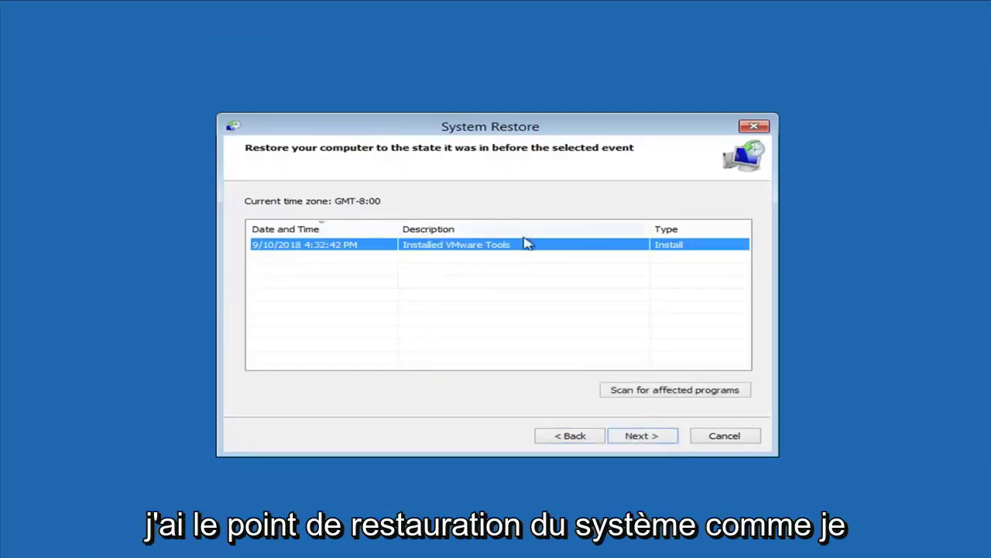
{"action": "left_click", "coordinate": [648, 439]}
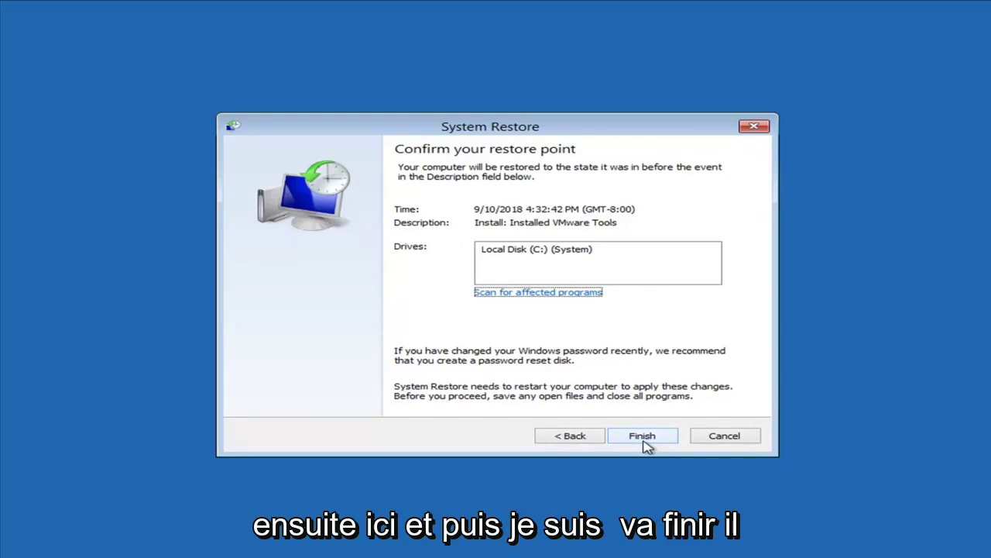
{"action": "left_click", "coordinate": [643, 438]}
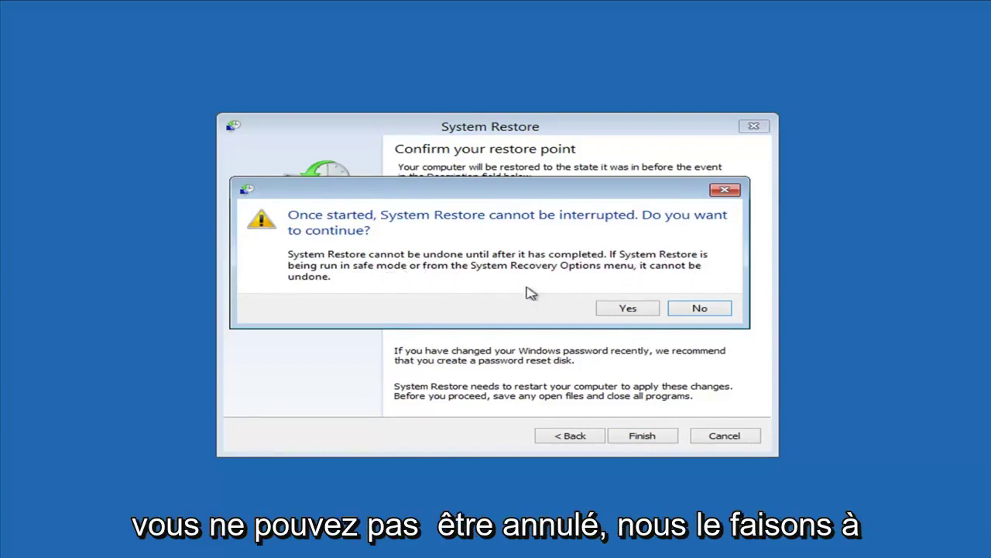
{"action": "left_click", "coordinate": [622, 311]}
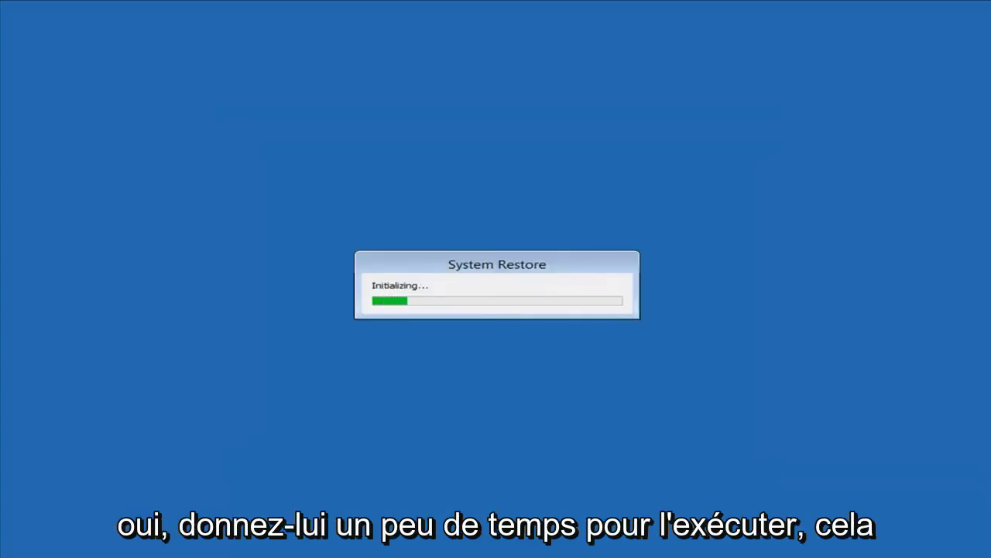